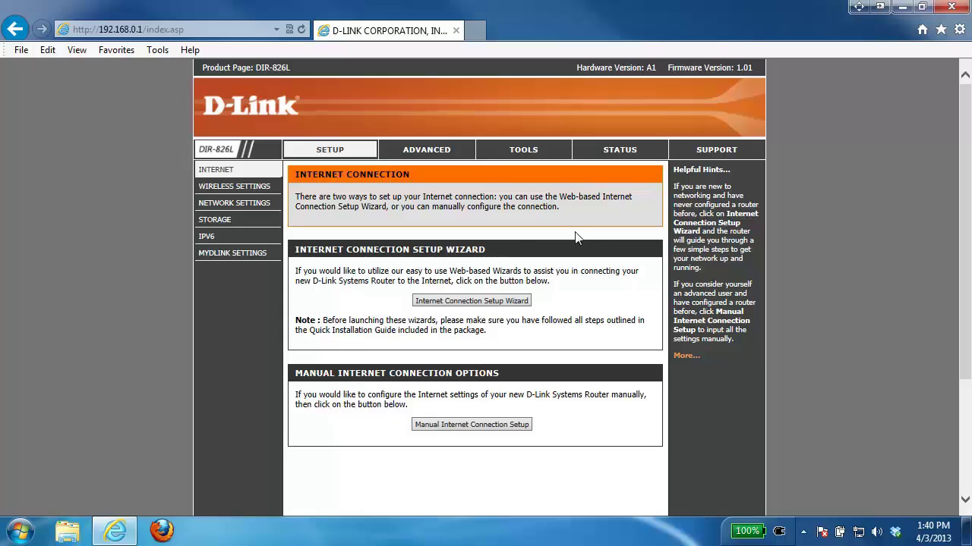
# Open the router's manual wireless network setup page from the wireless settings.
pyautogui.click(361, 154)
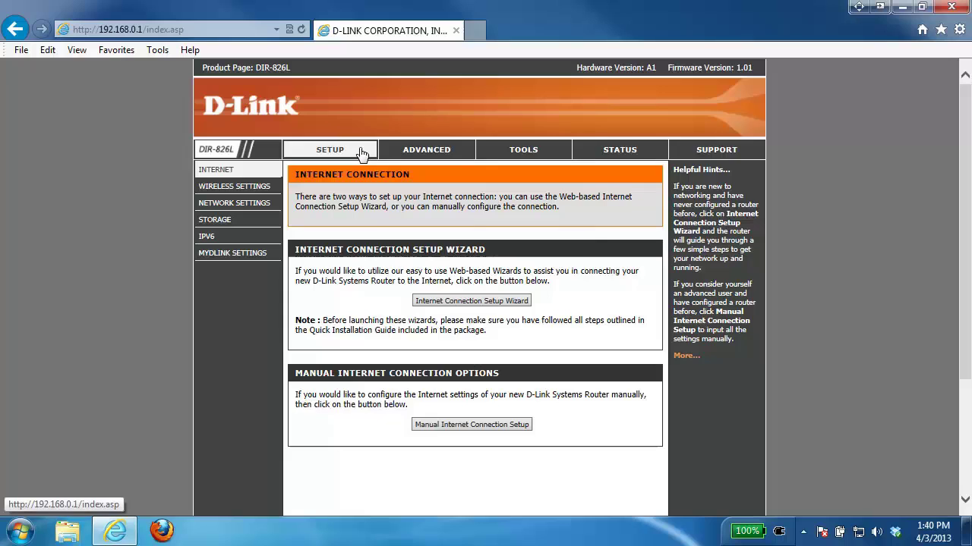
pyautogui.click(272, 190)
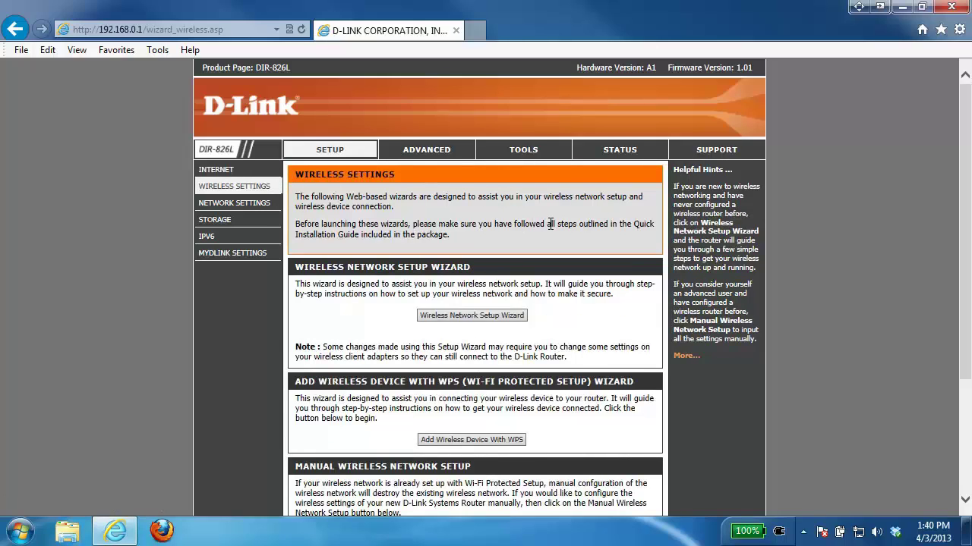
pyautogui.scroll(-2, 550, 224)
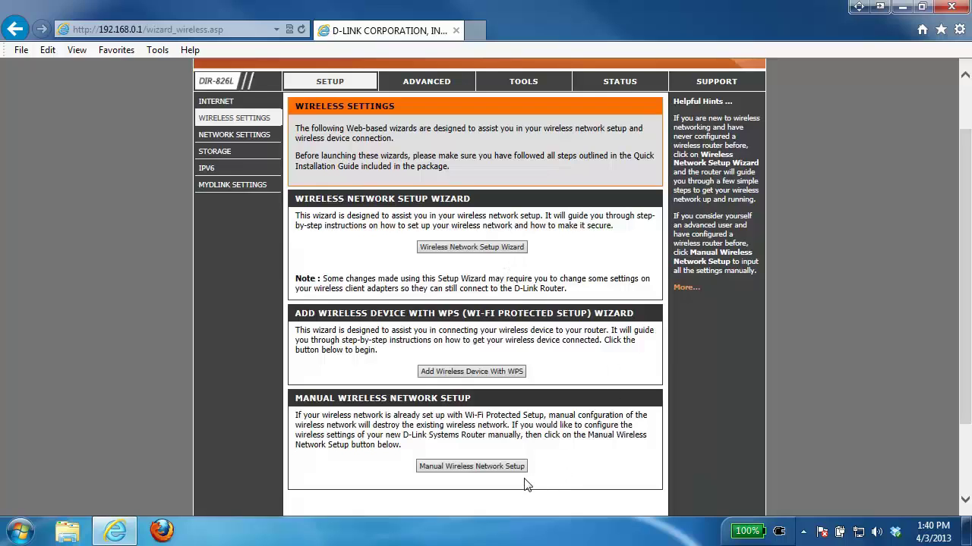
pyautogui.scroll(-2, 575, 451)
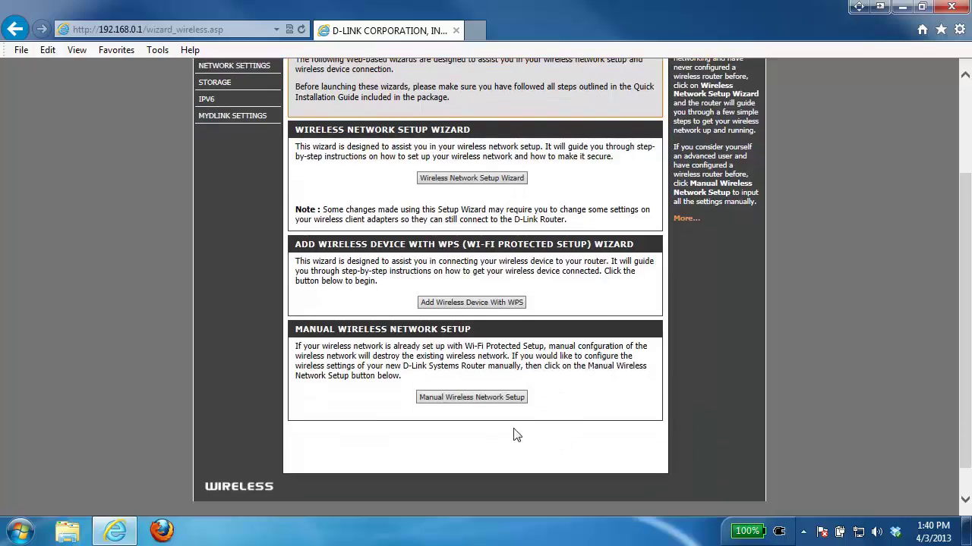
pyautogui.click(487, 402)
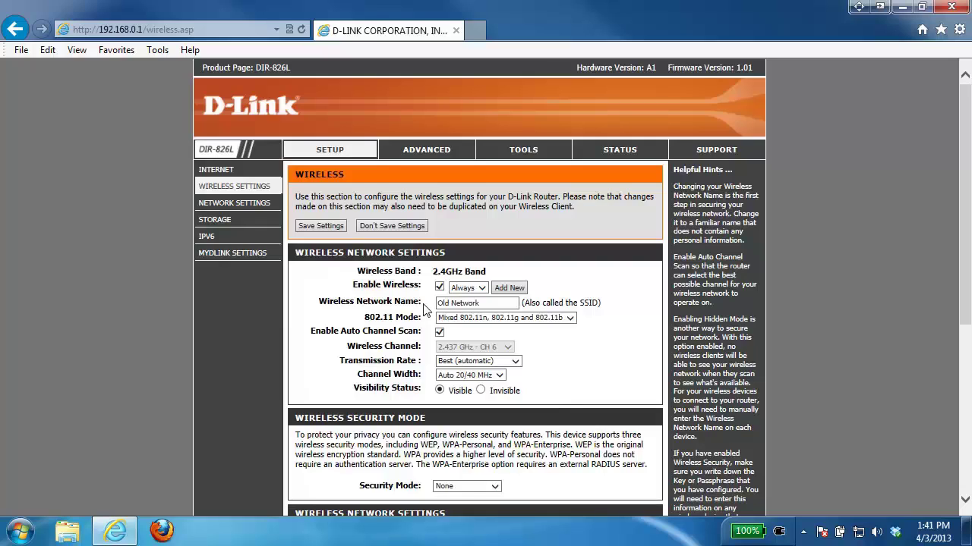
# Rename the 2.4GHz band's wireless network to "New Network".
pyautogui.click(448, 303)
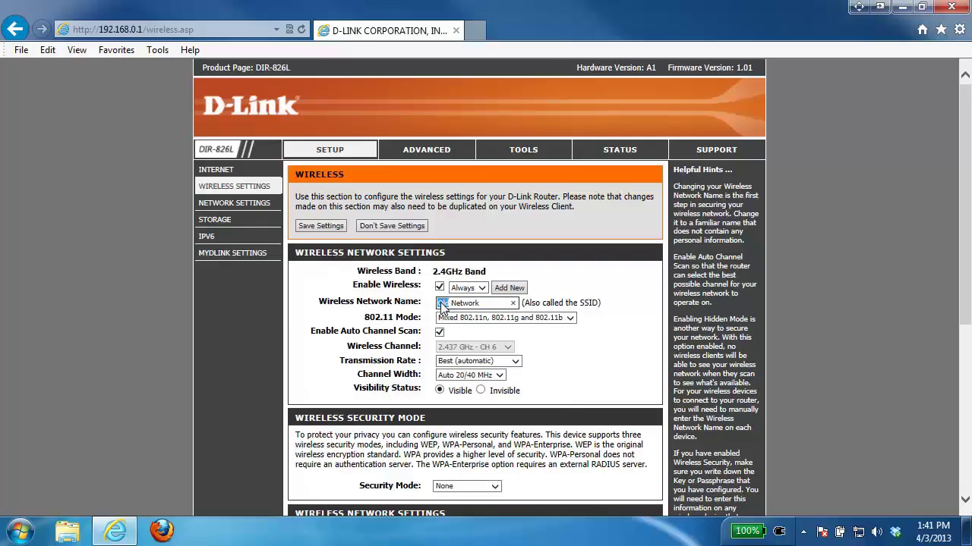
pyautogui.doubleClick(443, 303)
pyautogui.write('Neqw')
pyautogui.press('BackSpace')
pyautogui.press('BackSpace')
pyautogui.write('w')
# Set the security mode of the 2.4GHz wireless network to WPA-Personal.
pyautogui.scroll(-2, 379, 301)
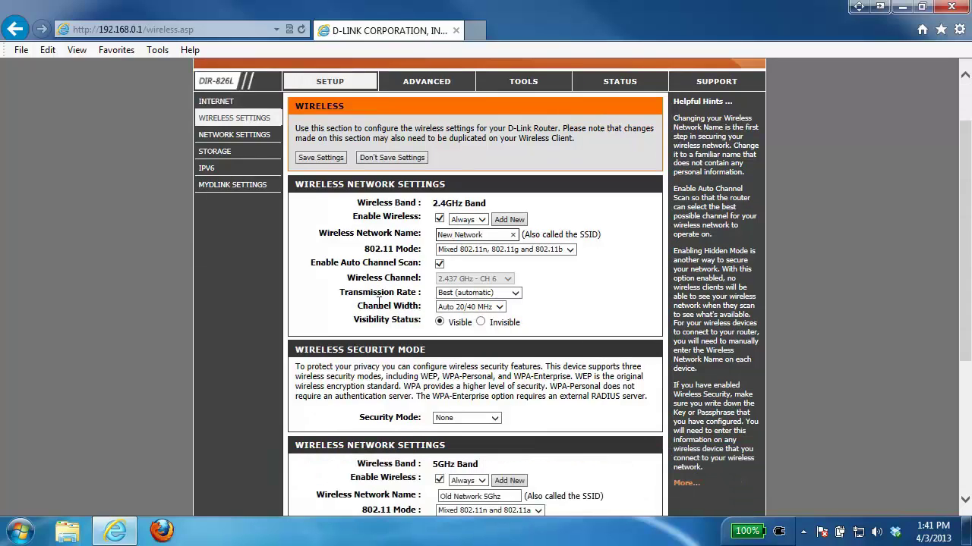
pyautogui.scroll(-2, 379, 301)
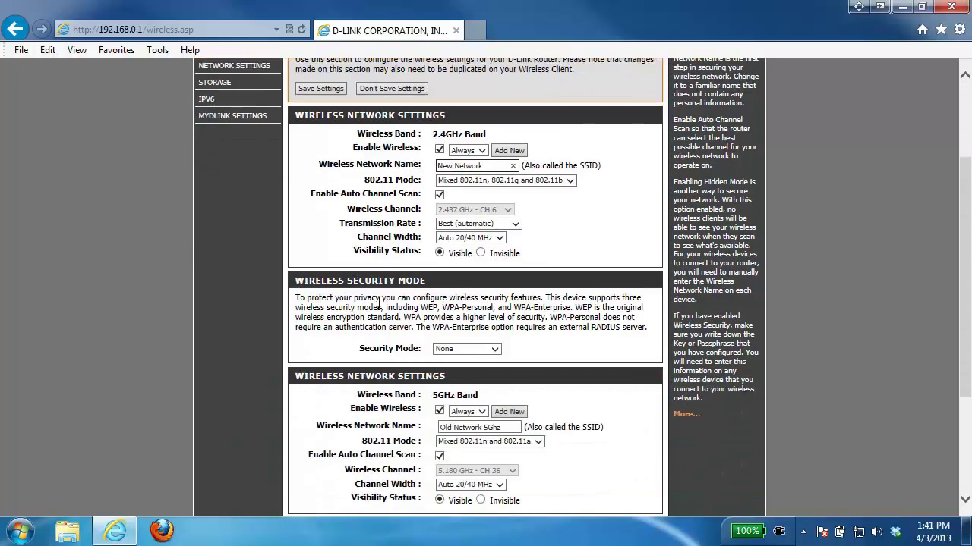
pyautogui.click(495, 349)
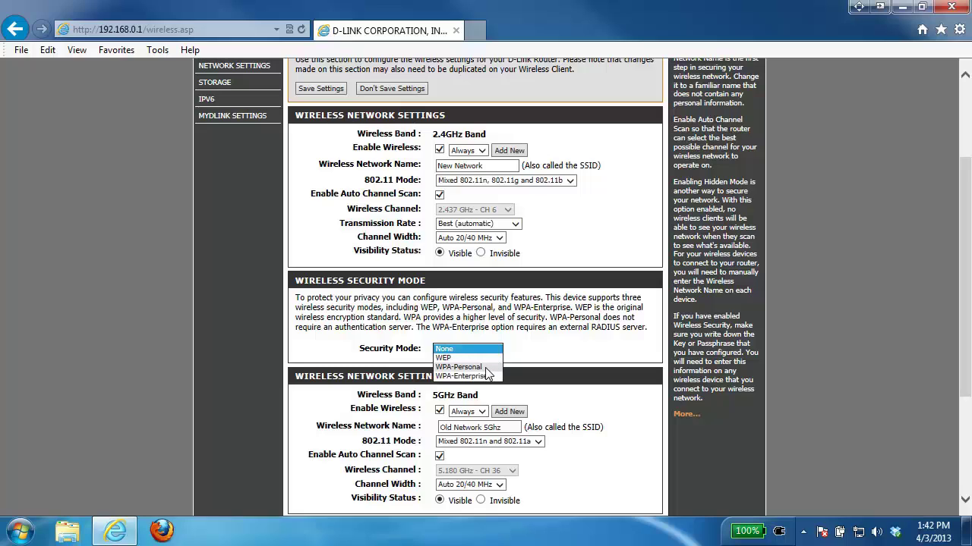
pyautogui.click(483, 358)
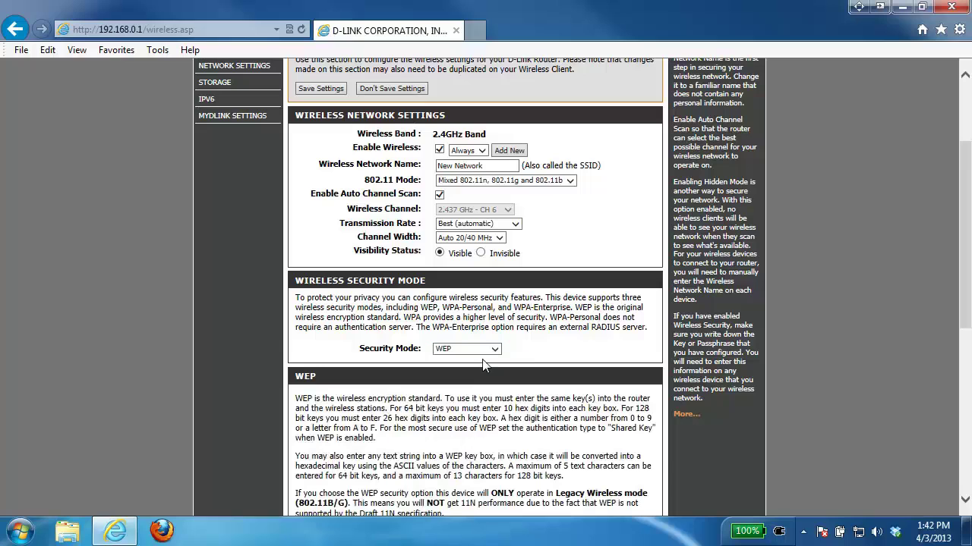
pyautogui.scroll(-2, 536, 346)
pyautogui.click(494, 280)
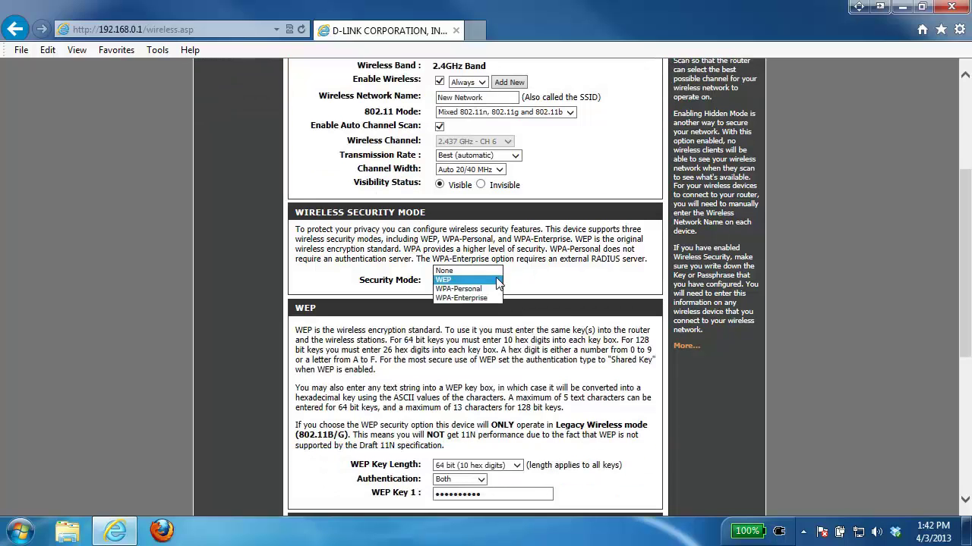
pyautogui.click(489, 289)
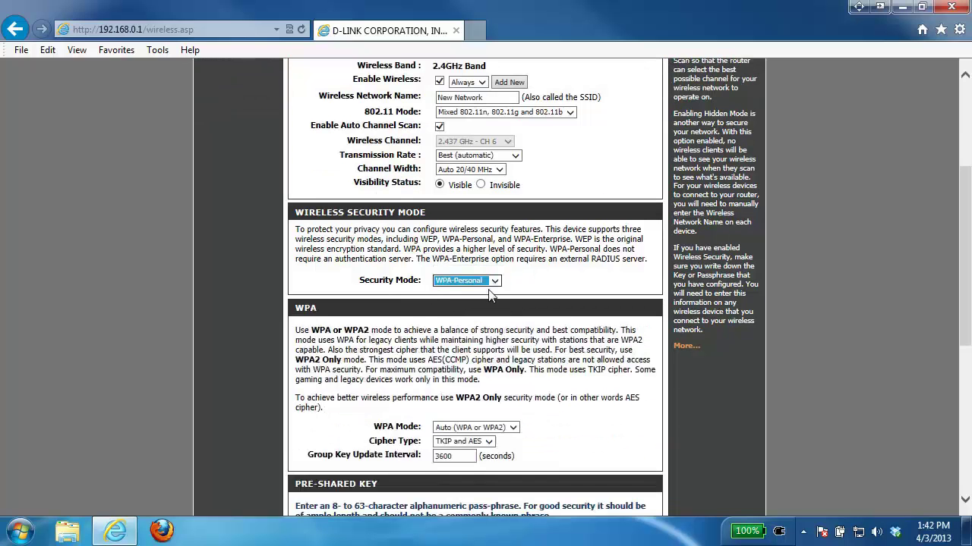
pyautogui.click(544, 287)
# Replace the 2.4GHz network's pre-shared key with the new Wi-Fi password.
pyautogui.scroll(-2, 545, 277)
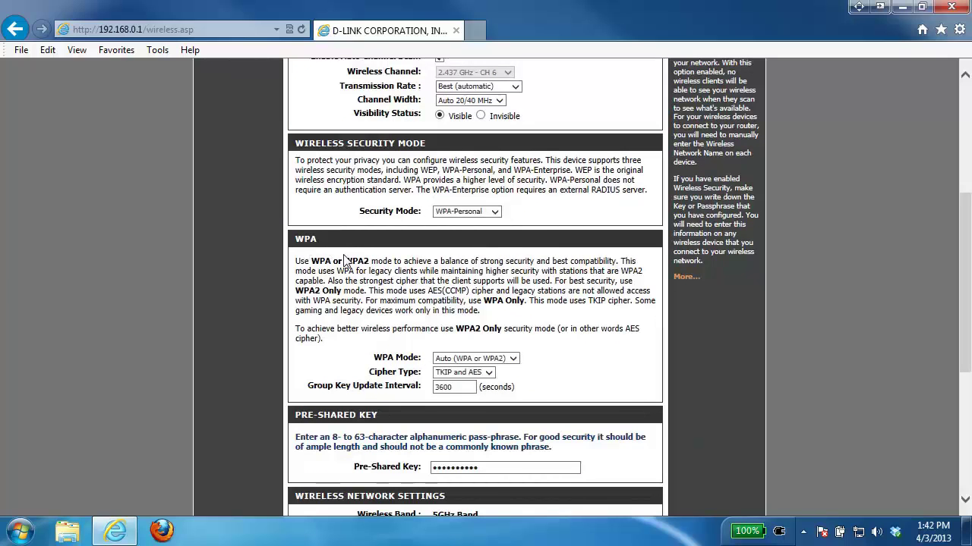
pyautogui.scroll(-2, 562, 370)
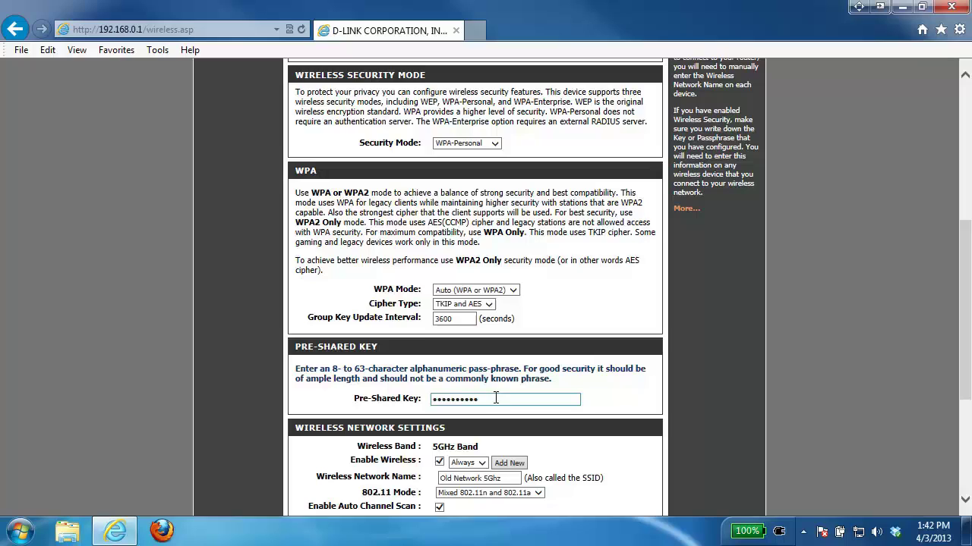
pyautogui.moveTo(504, 402); pyautogui.dragTo(424, 402)
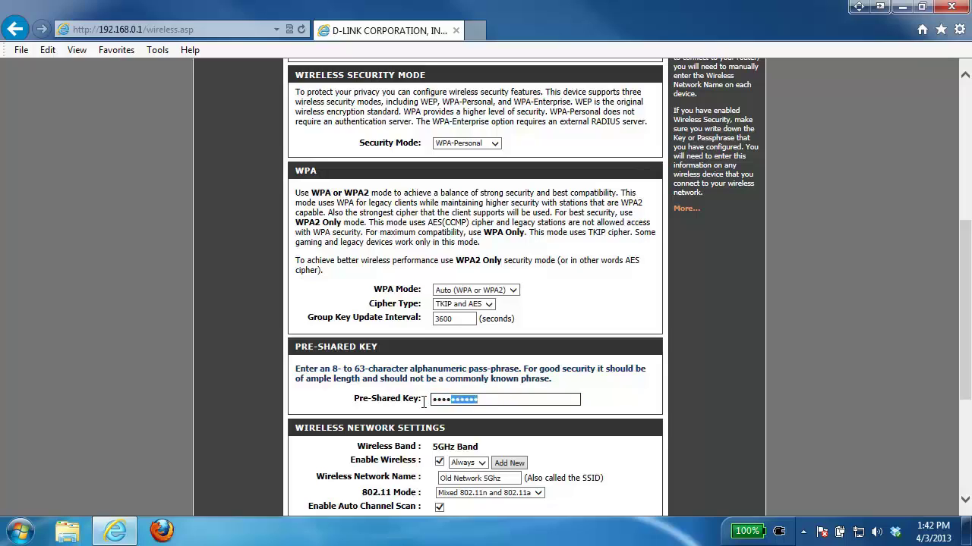
pyautogui.press('BackSpace')
pyautogui.write('**********')
# Rename the 5GHz band's wireless network to "New Network 5Ghz".
pyautogui.scroll(-1, 641, 399)
pyautogui.scroll(-1, 642, 398)
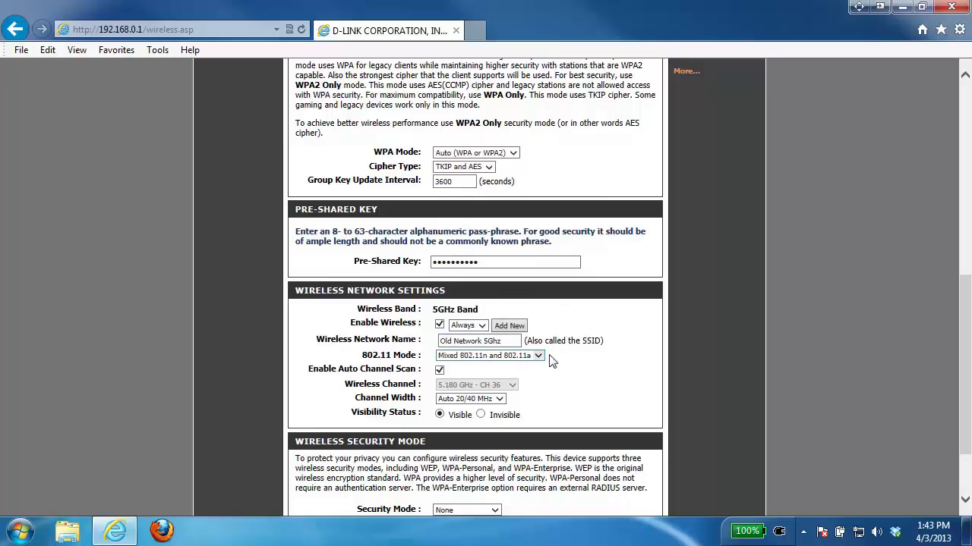
pyautogui.doubleClick(446, 340)
pyautogui.write('New')
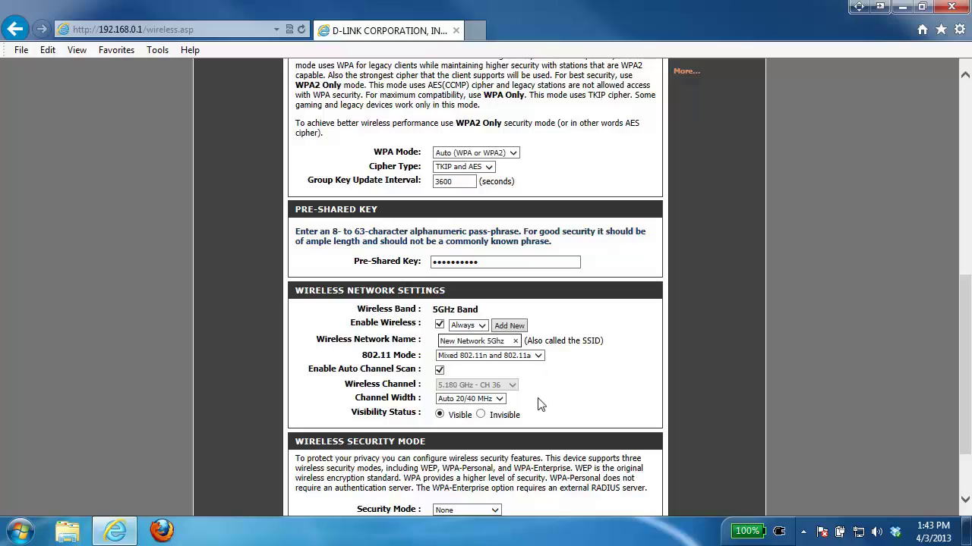
# Set the security mode of the 5GHz wireless network to WPA-Personal.
pyautogui.scroll(-2, 539, 404)
pyautogui.scroll(-1, 546, 364)
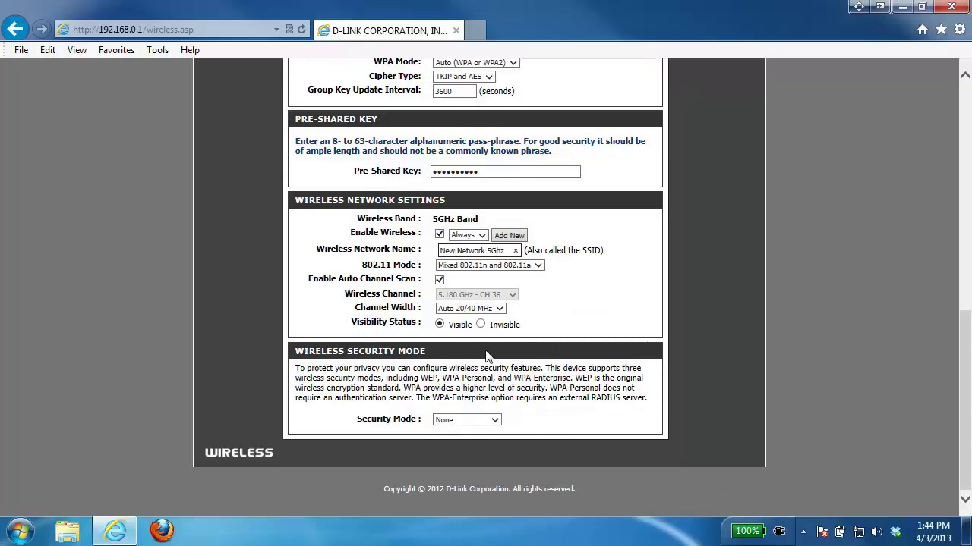
pyautogui.click(493, 421)
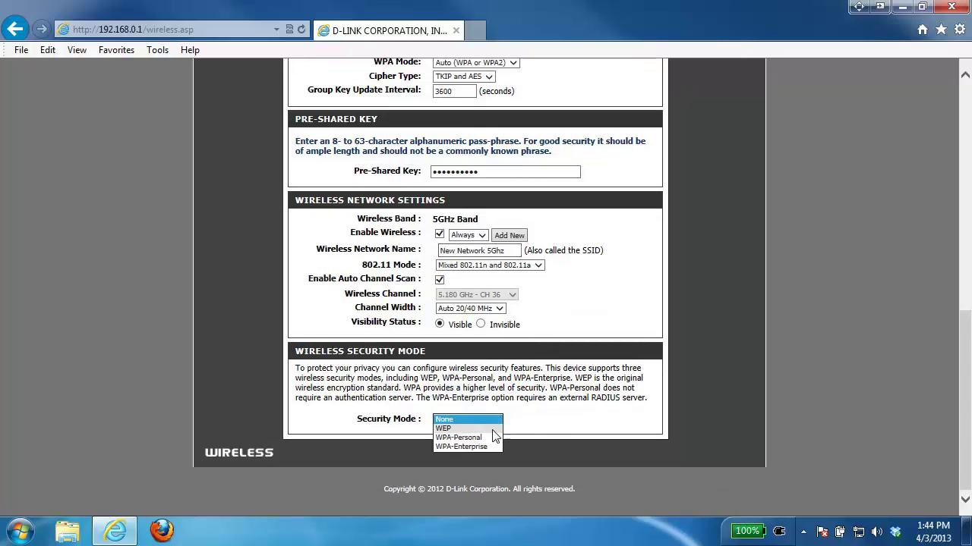
pyautogui.click(488, 438)
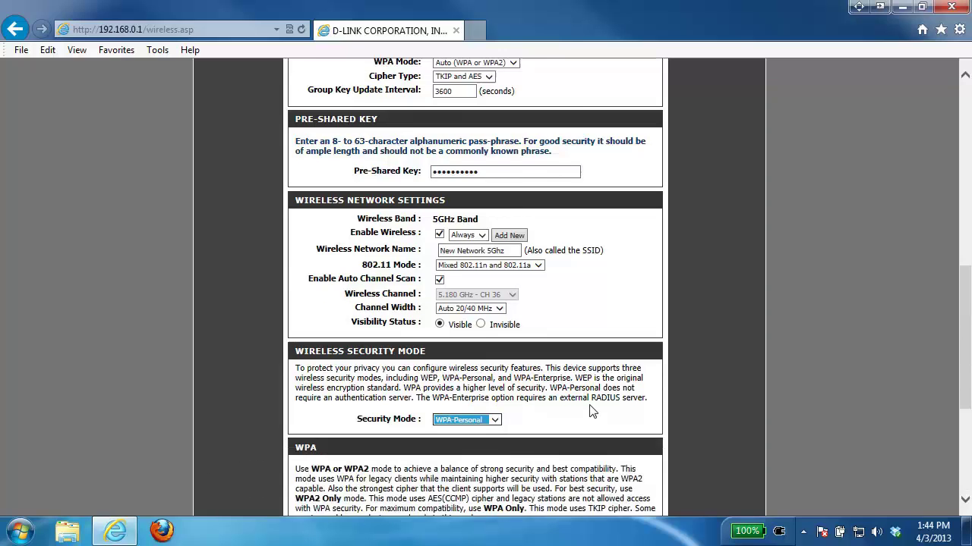
# Replace the 5GHz network's pre-shared key with the new Wi-Fi password.
pyautogui.scroll(-3, 590, 408)
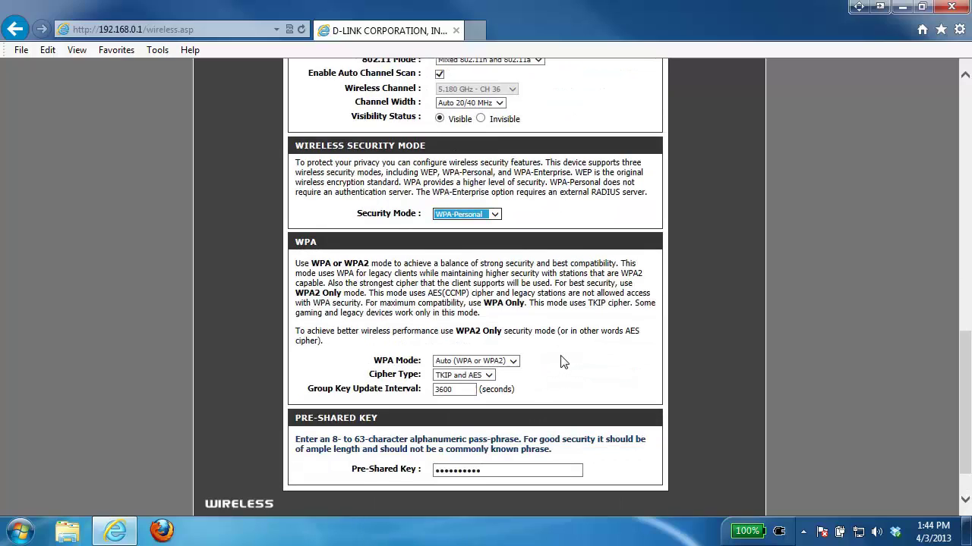
pyautogui.scroll(-1, 579, 358)
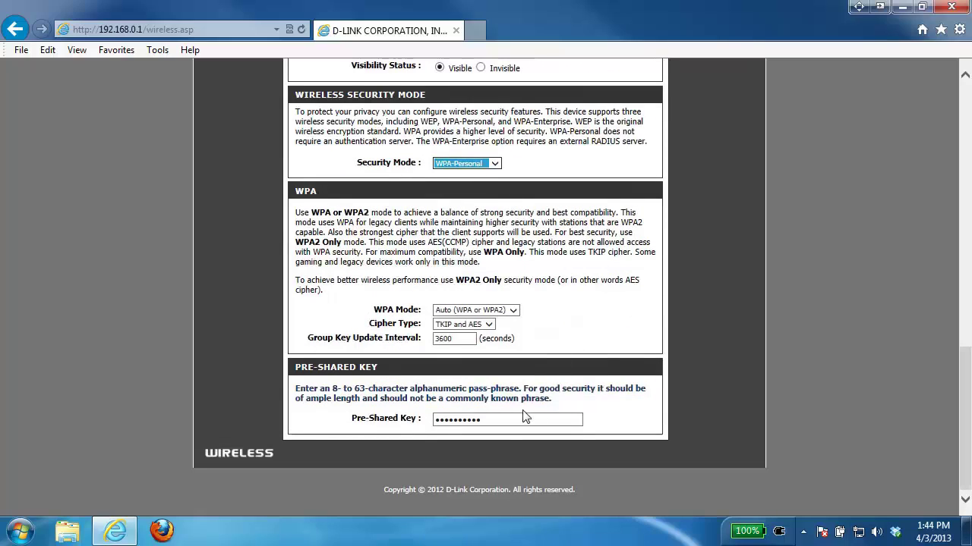
pyautogui.moveTo(503, 419); pyautogui.dragTo(360, 437)
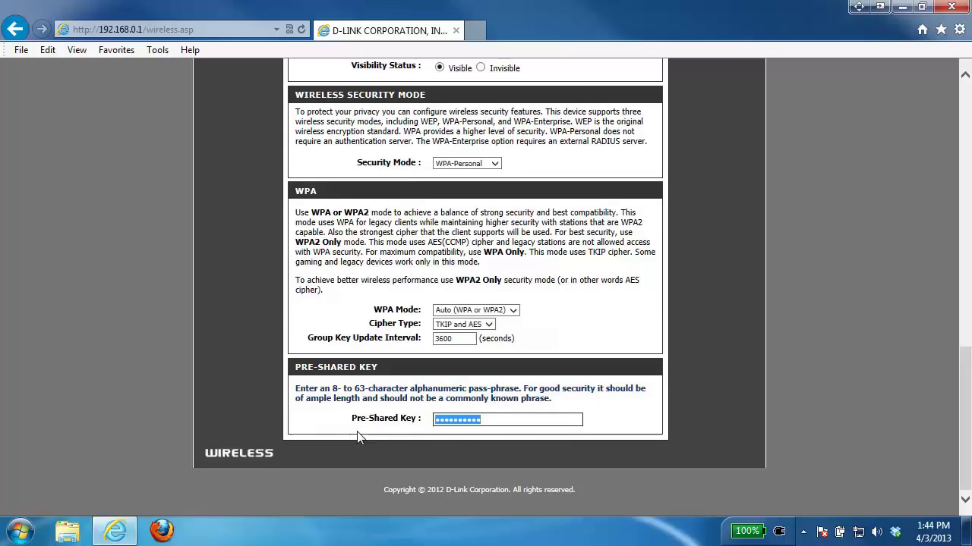
pyautogui.write('**********')
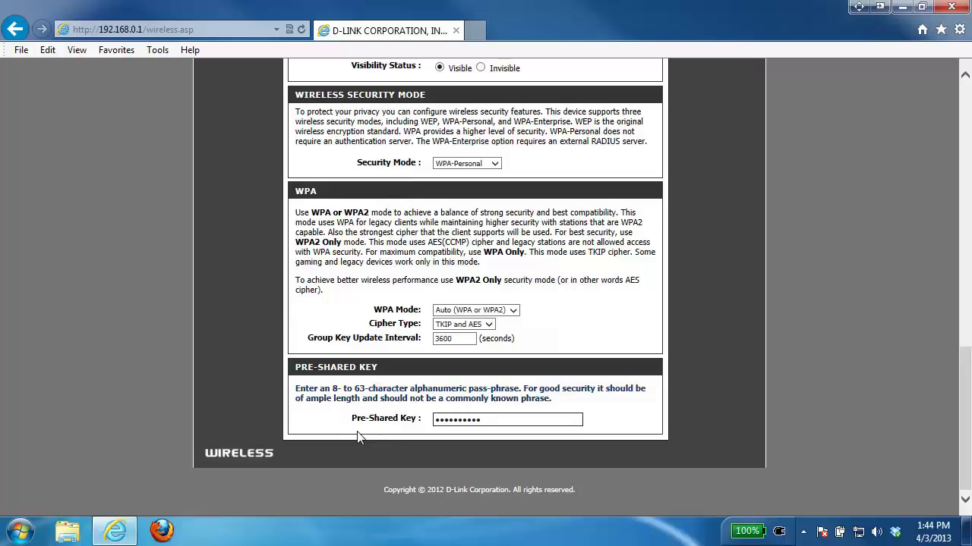
# Save the wireless settings and continue back to the wireless configuration page once the countdown ends.
pyautogui.scroll(-2, 364, 433)
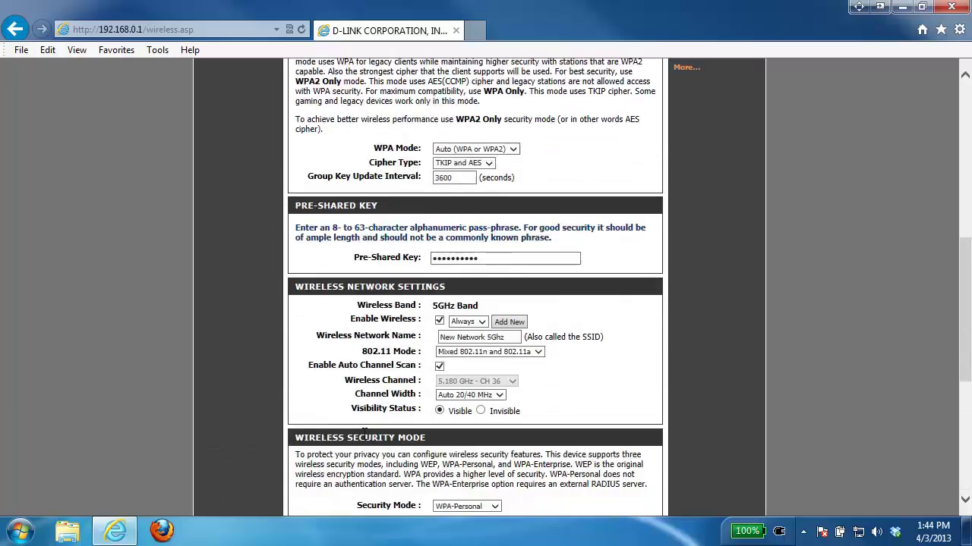
pyautogui.scroll(6, 364, 432)
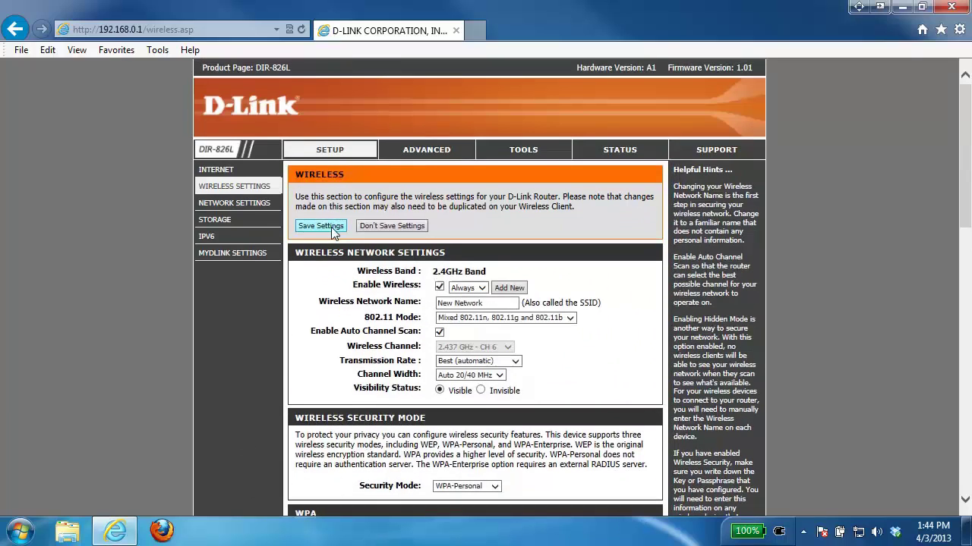
pyautogui.click(331, 230)
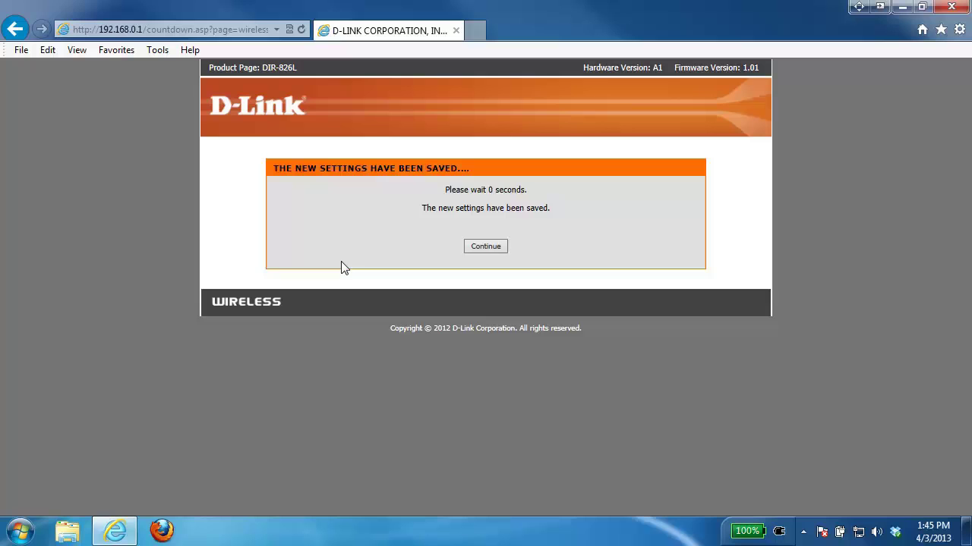
pyautogui.click(504, 247)
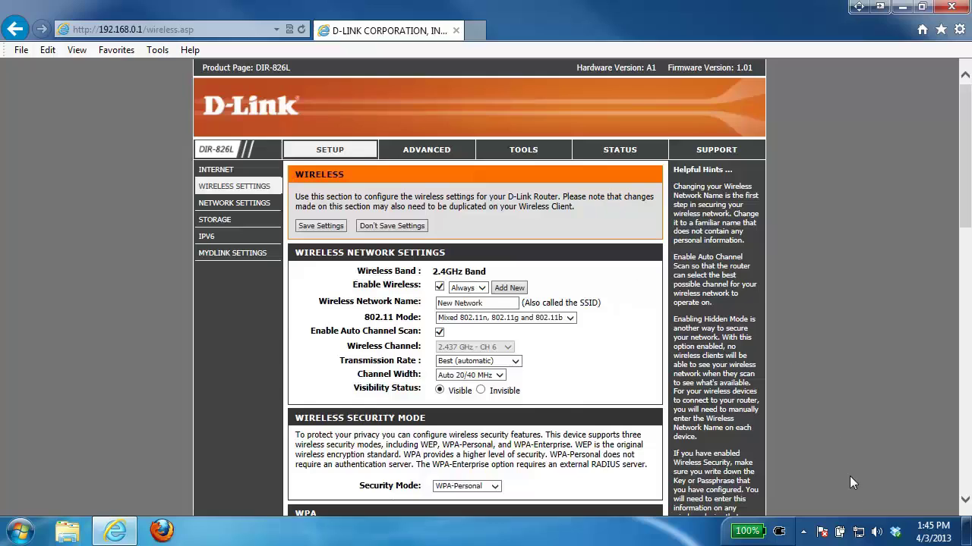
# Connect the computer to the "New Network" Wi-Fi by entering its network security key, and check its connection status.
pyautogui.click(862, 534)
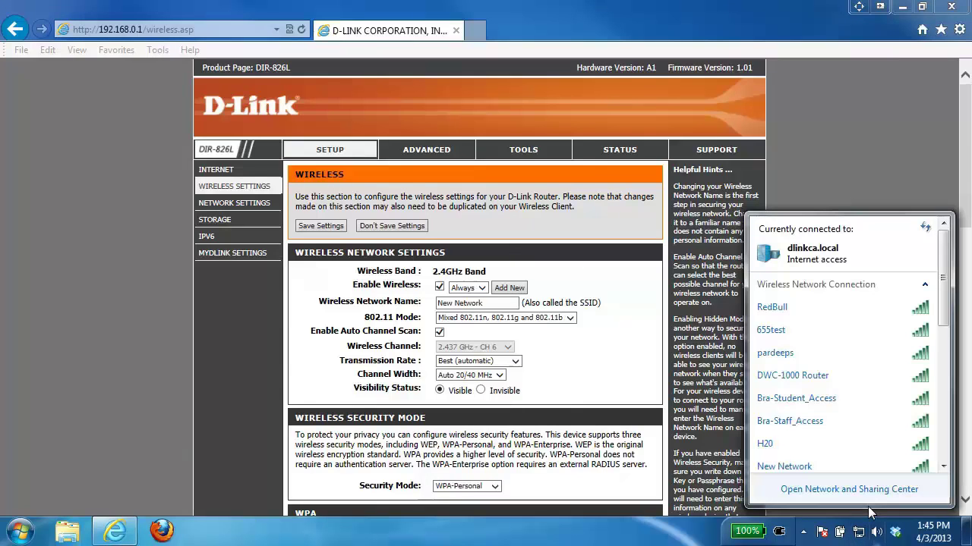
pyautogui.moveTo(948, 307); pyautogui.dragTo(949, 345)
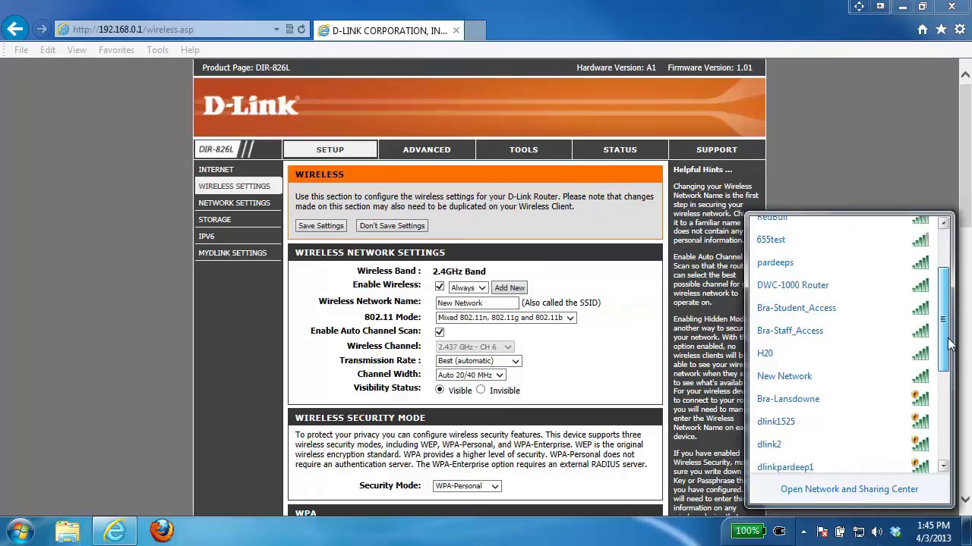
pyautogui.moveTo(820, 387)
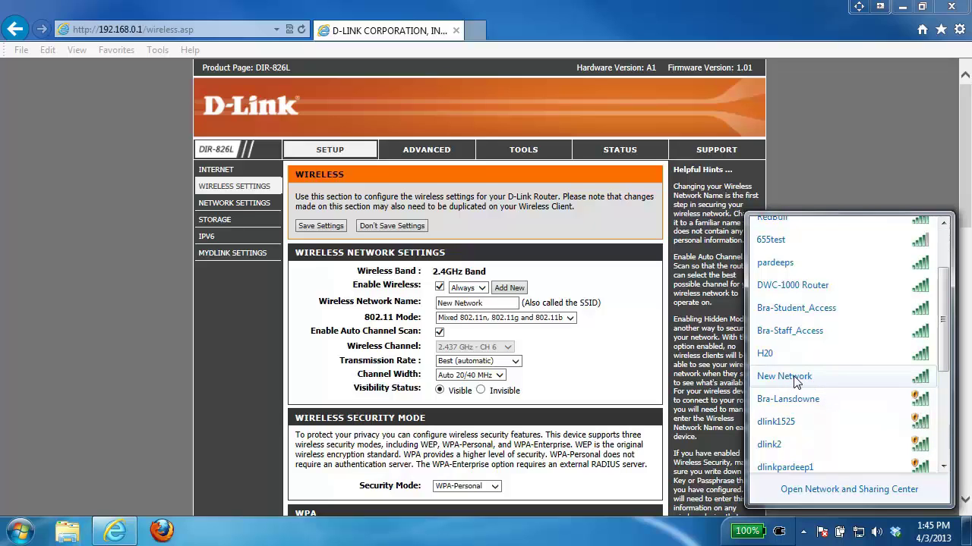
pyautogui.doubleClick(793, 380)
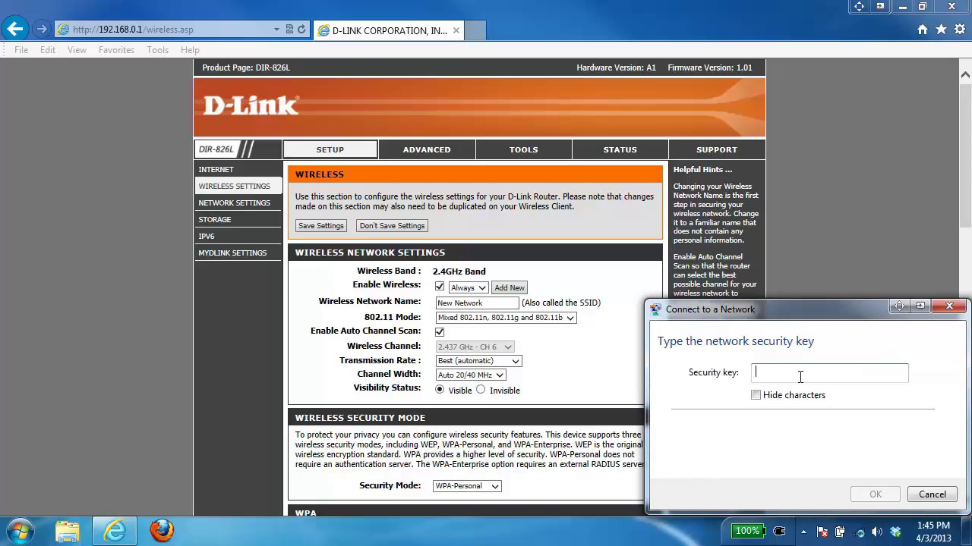
pyautogui.write('mypasswor')
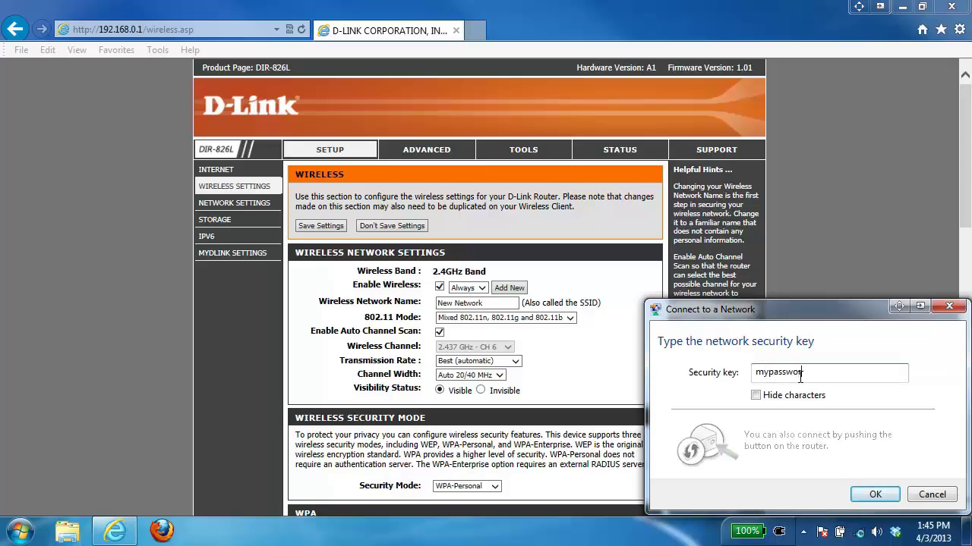
pyautogui.write('d')
pyautogui.click(874, 494)
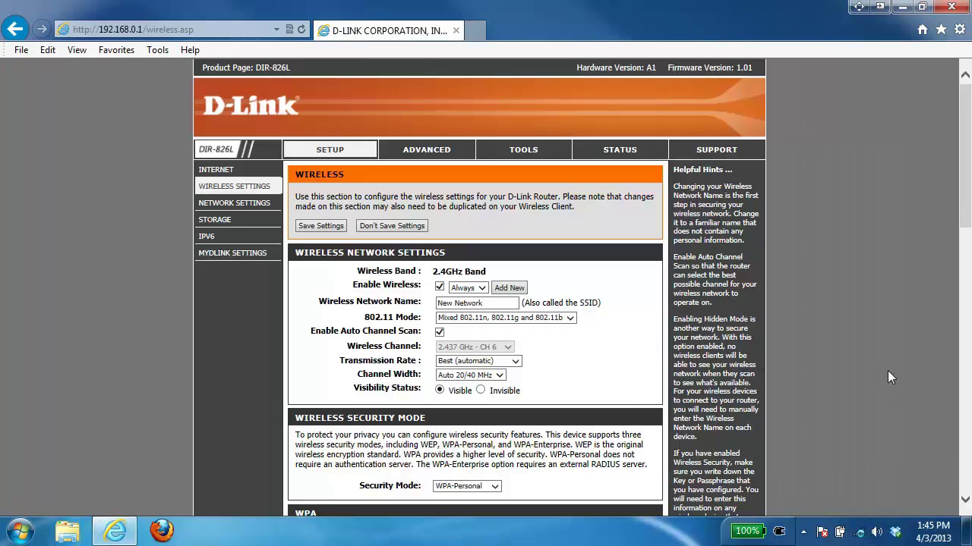
pyautogui.click(860, 536)
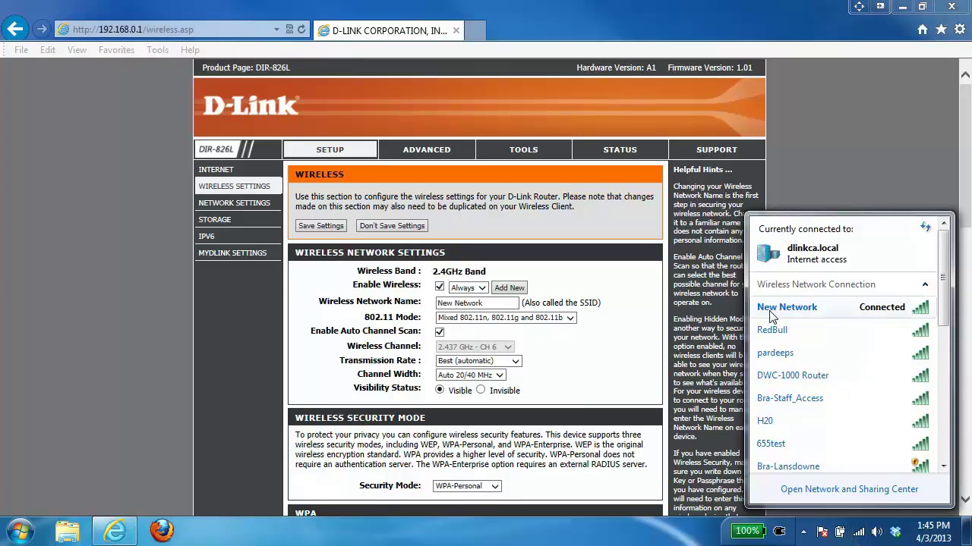
pyautogui.moveTo(797, 325)
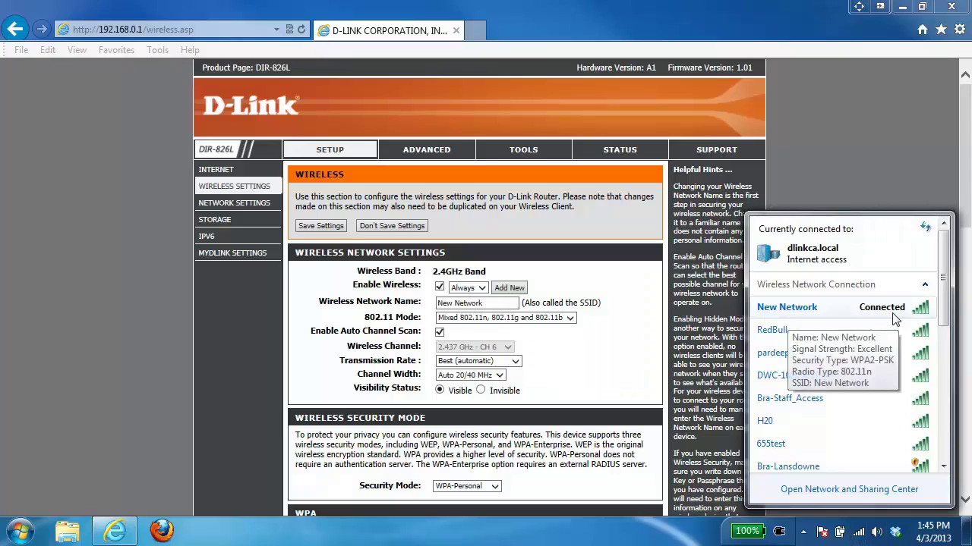